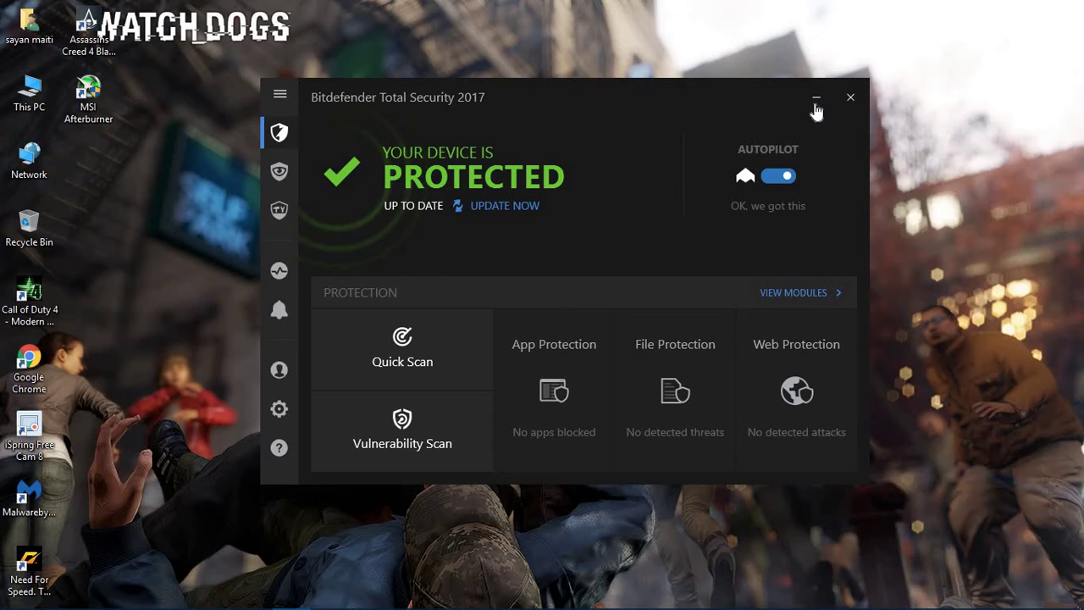
Minimize the Bitdefender Total Security 2017 window to reveal the desktop
{"action": "left_click", "coordinate": [816, 99]}
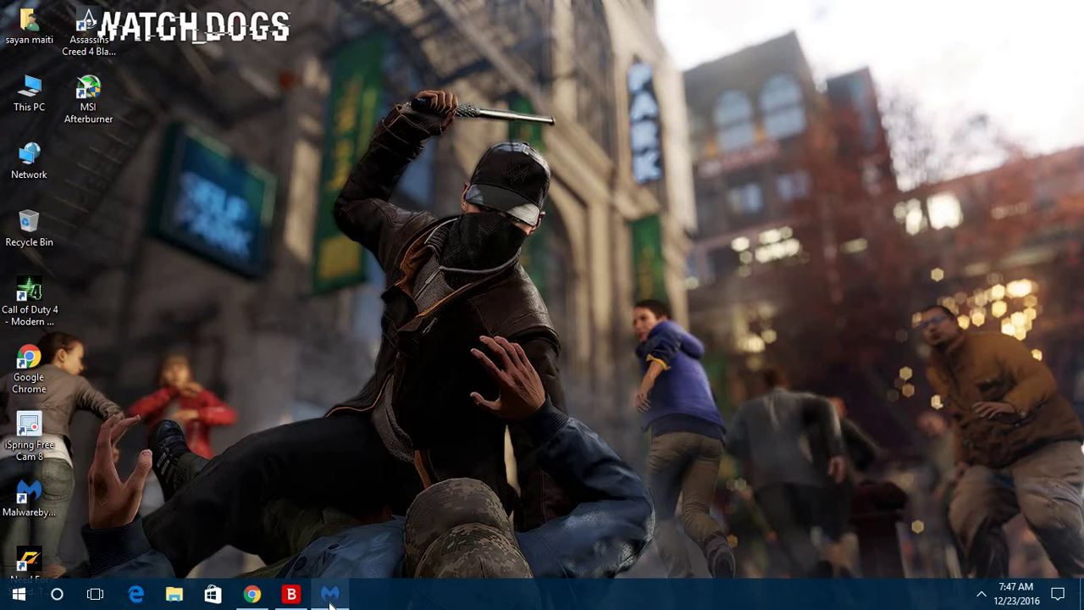
Open Malwarebytes from the taskbar and go to its Scan page
{"action": "left_click", "coordinate": [330, 599]}
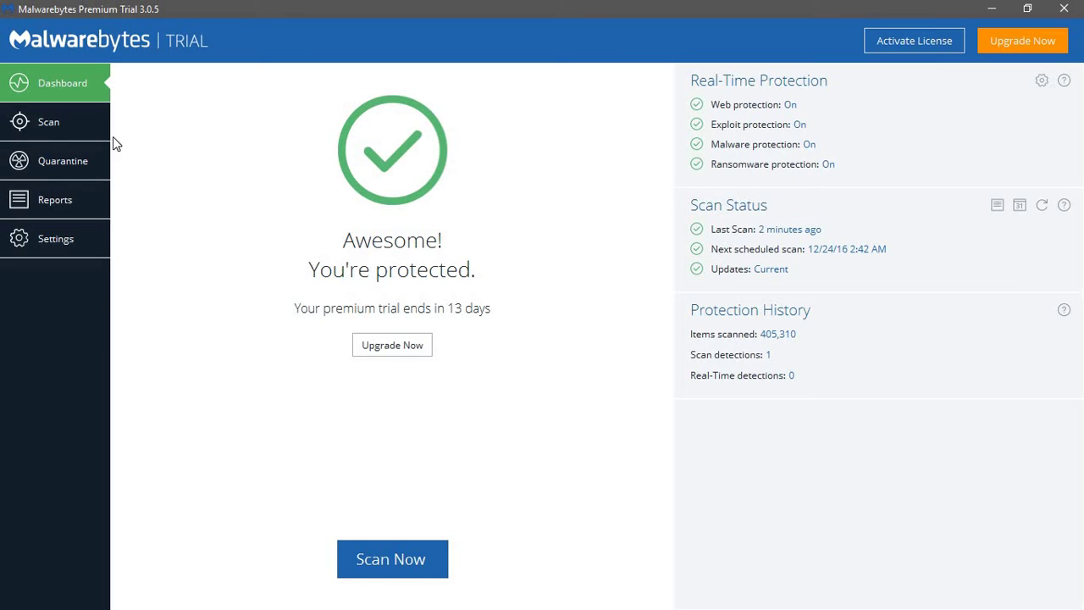
{"action": "left_click", "coordinate": [95, 120]}
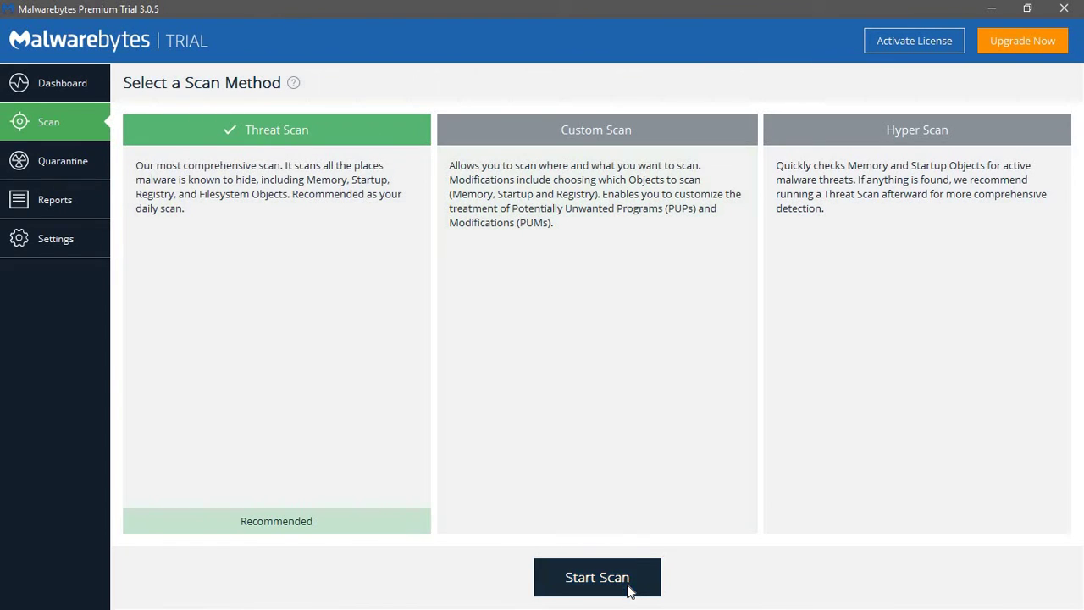
Run the Threat Scan to completion (1,269 items scanned) and close the summary
{"action": "left_click", "coordinate": [629, 590]}
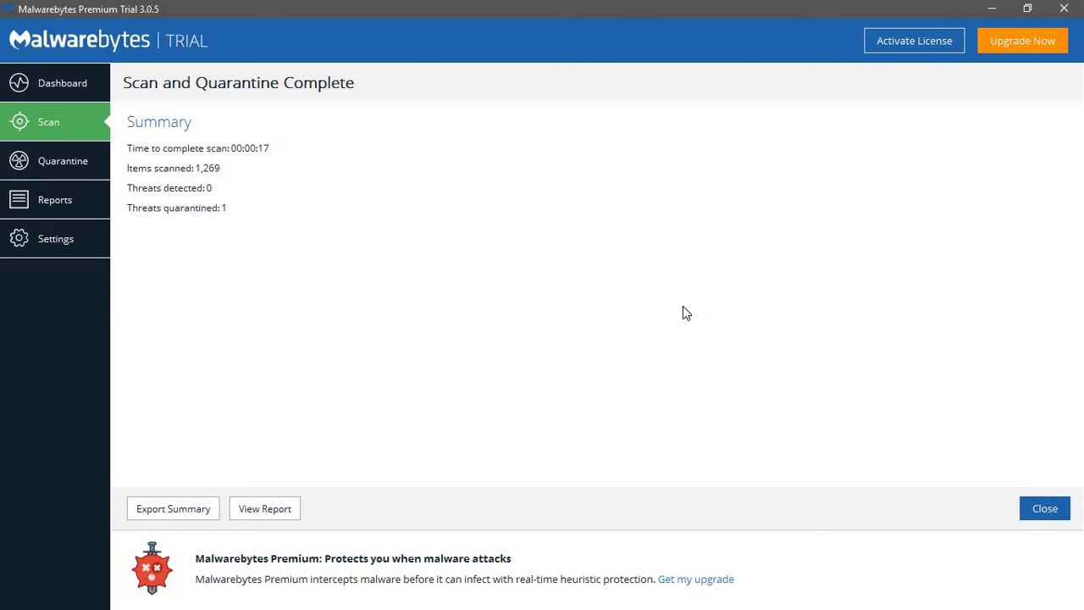
{"action": "left_click", "coordinate": [1043, 509]}
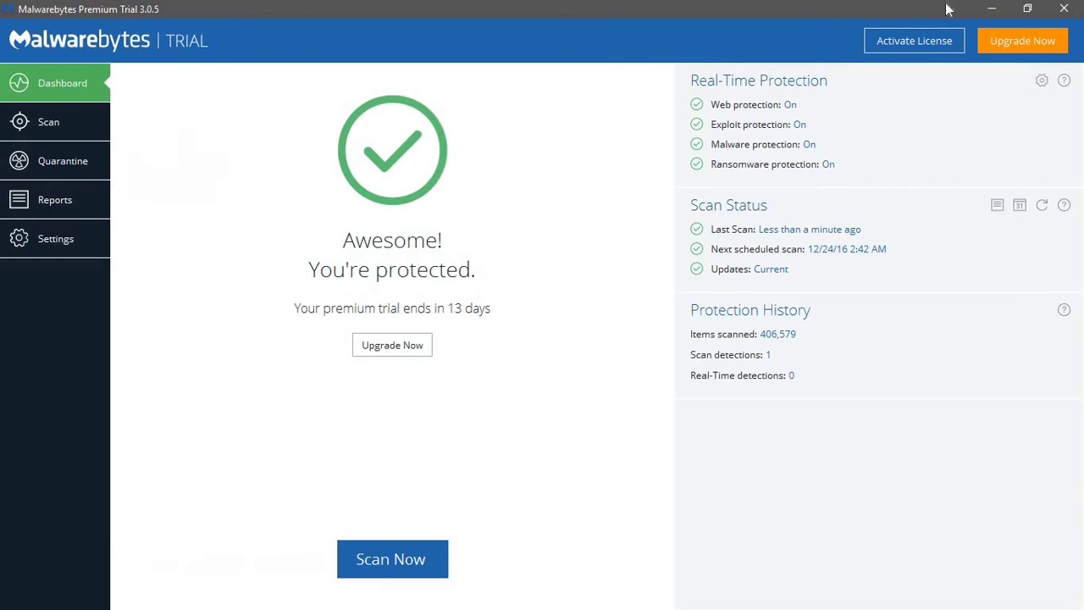
Close Malwarebytes and refresh the desktop twice
{"action": "left_click", "coordinate": [1063, 8]}
{"action": "right_click", "coordinate": [281, 44]}
{"action": "left_click", "coordinate": [325, 90]}
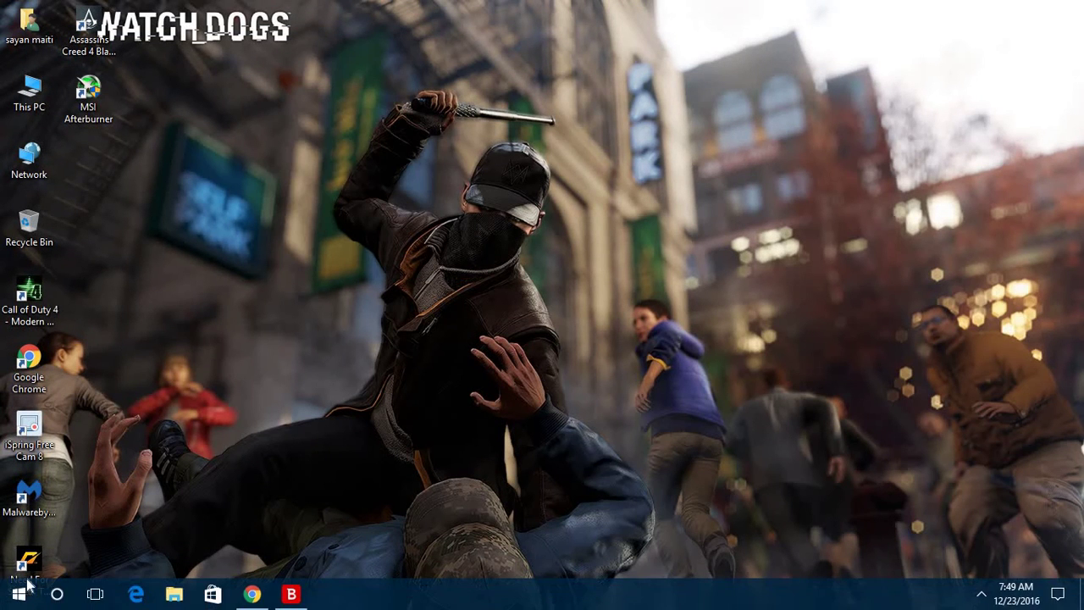
{"action": "right_click", "coordinate": [586, 255]}
{"action": "left_click", "coordinate": [618, 300]}
Run 'prefetch' from the Run dialog to open C:\Windows\Prefetch
{"action": "right_click", "coordinate": [17, 594]}
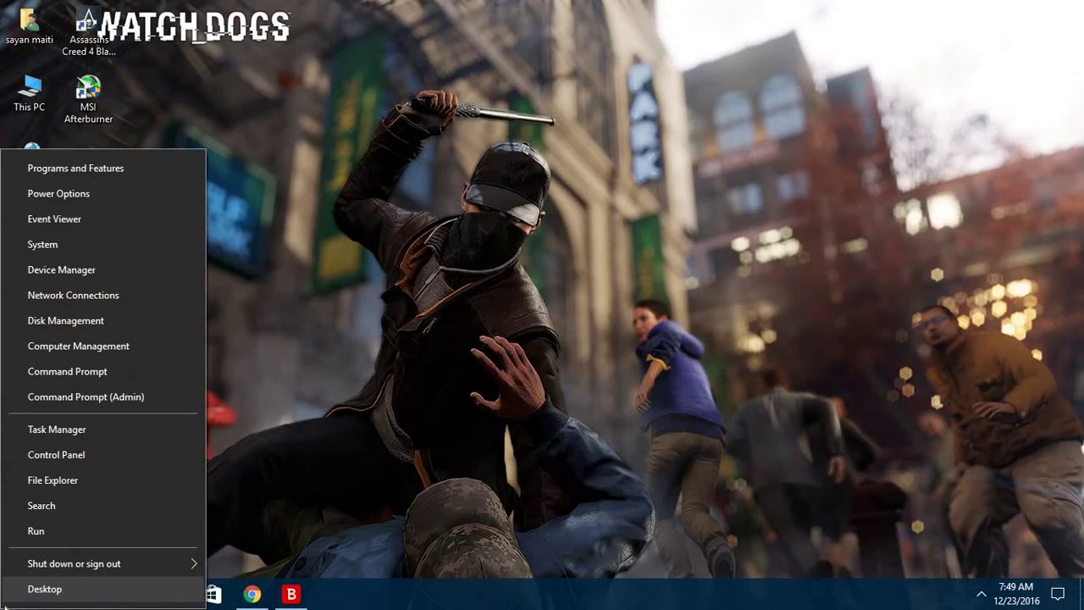
{"action": "left_click", "coordinate": [76, 540]}
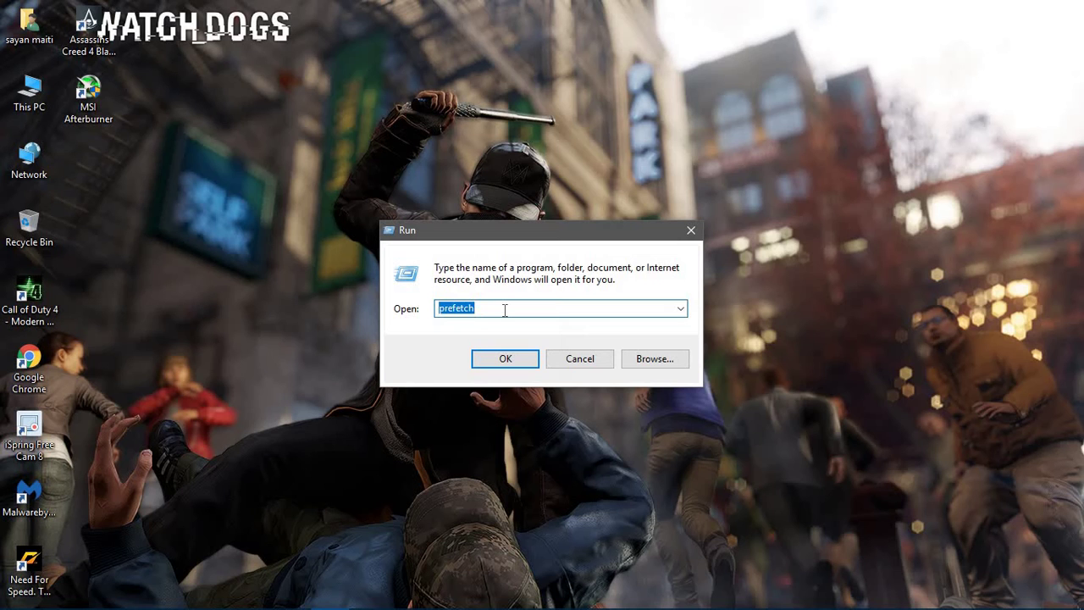
{"action": "left_click", "coordinate": [522, 356]}
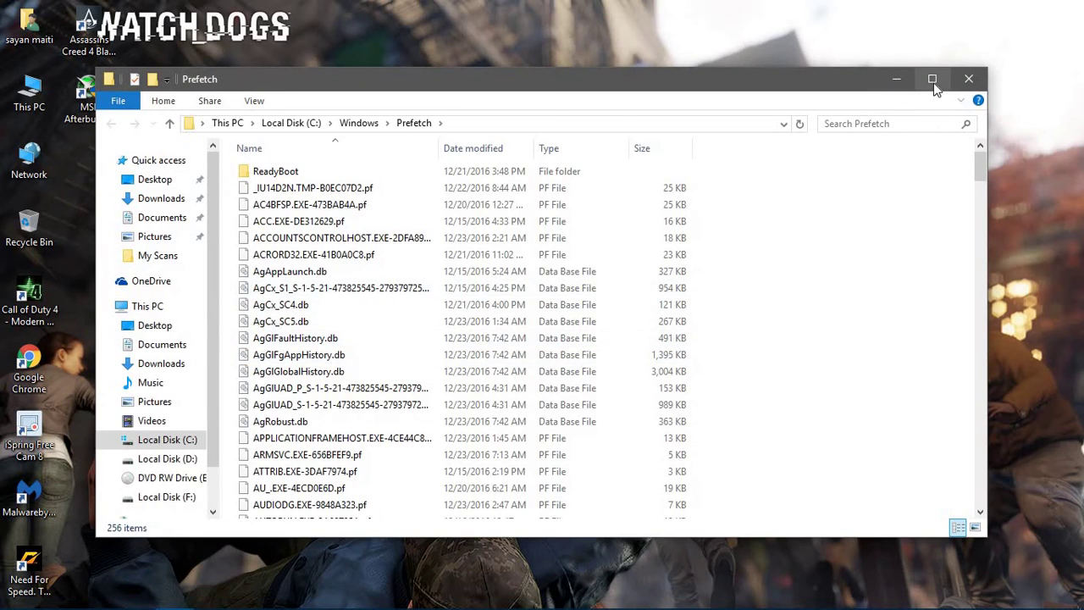
Permanently delete all 256 Prefetch files, skipping in-use ones, then refresh the desktop
{"action": "left_click", "coordinate": [931, 79]}
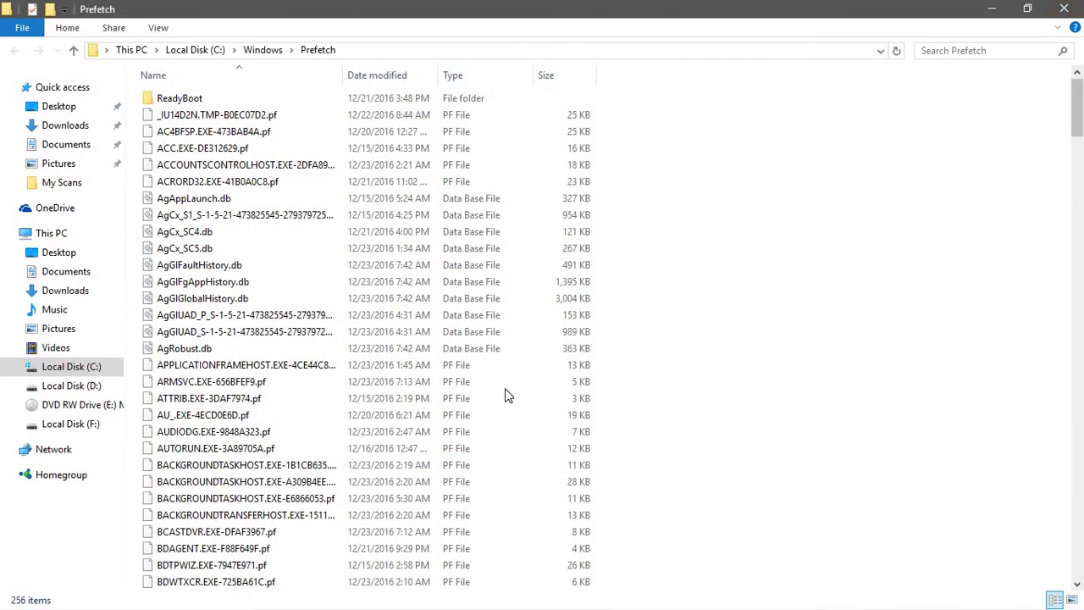
{"action": "scroll", "coordinate": [566, 423], "scroll_direction": "down", "scroll_amount": 6}
{"action": "scroll", "coordinate": [567, 423], "scroll_direction": "down", "scroll_amount": 20}
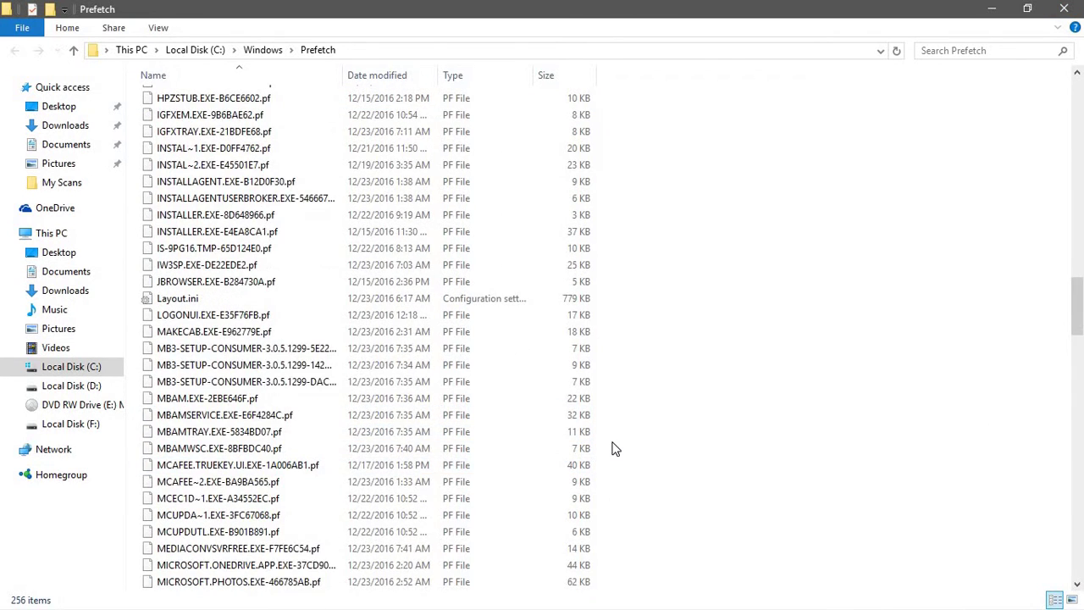
{"action": "key", "text": "ctrl+a"}
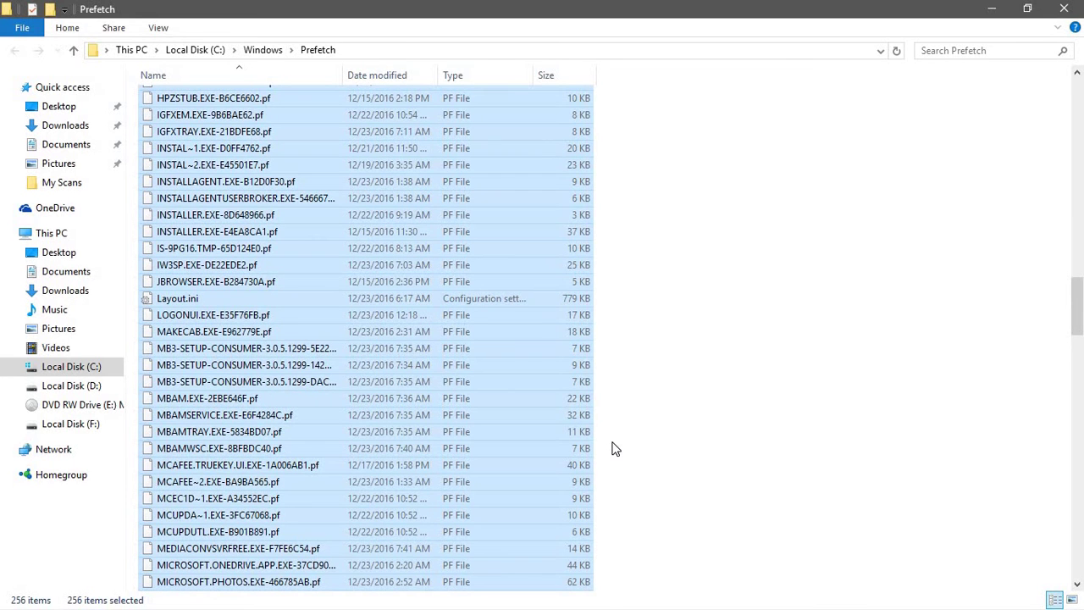
{"action": "key", "text": "shift+Delete"}
{"action": "key", "text": "Return"}
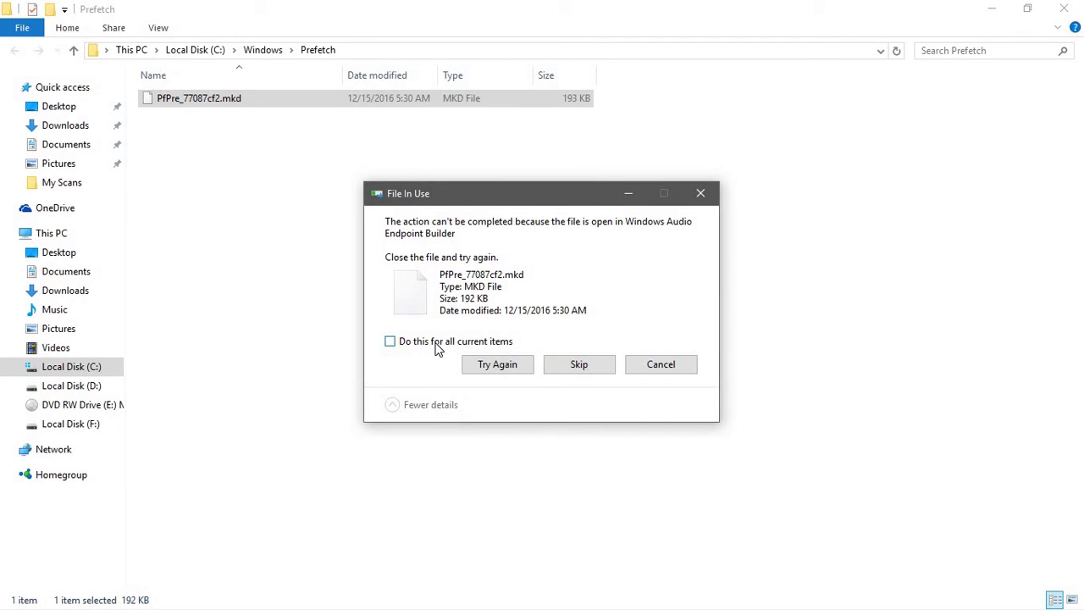
{"action": "left_click", "coordinate": [438, 342]}
{"action": "left_click", "coordinate": [579, 366]}
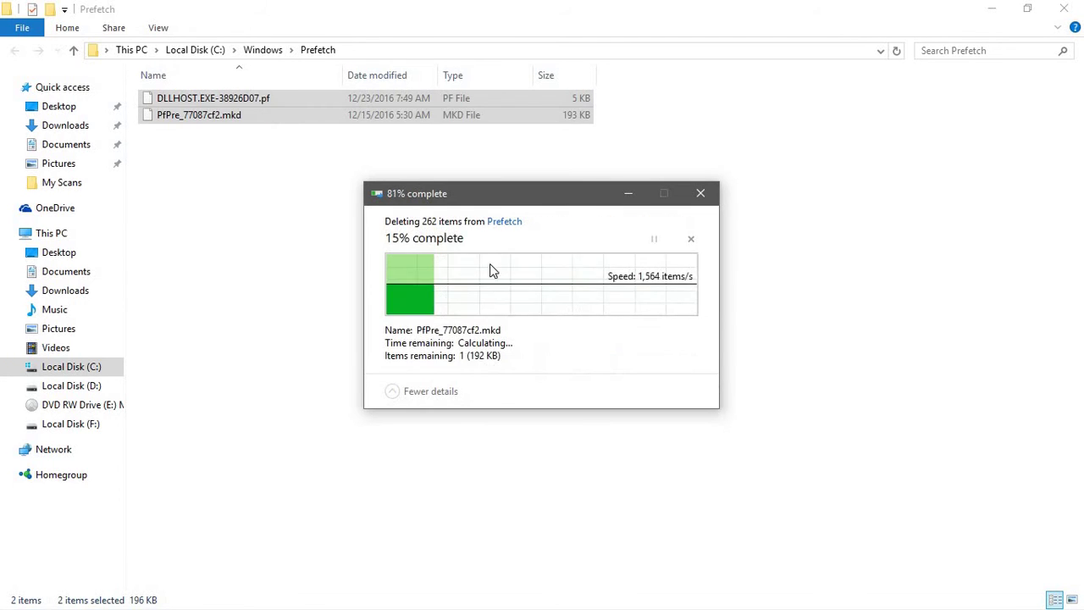
{"action": "left_click", "coordinate": [300, 272]}
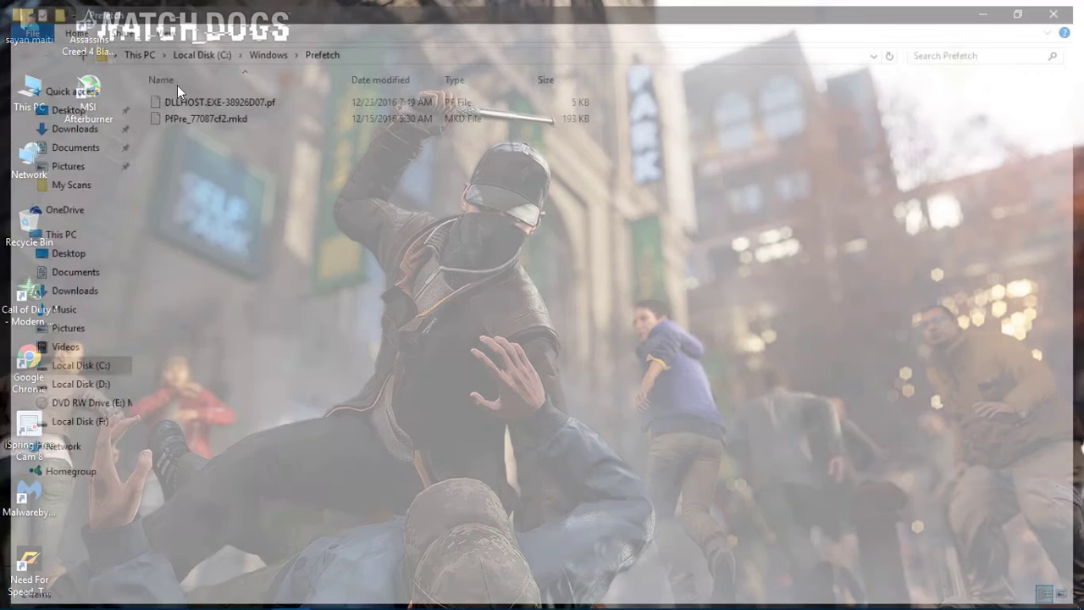
{"action": "right_click", "coordinate": [177, 85]}
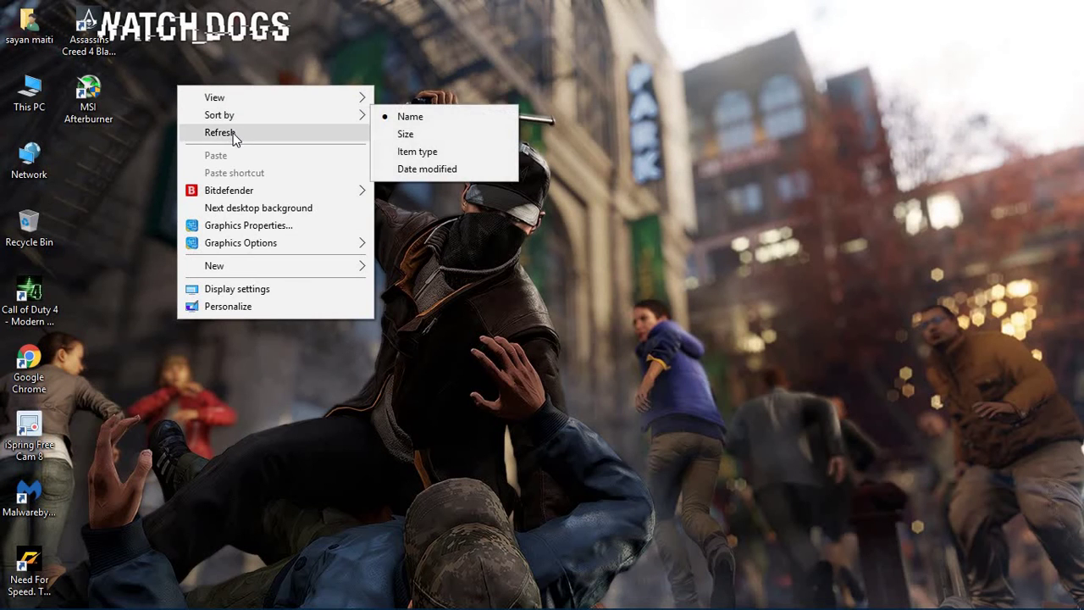
{"action": "left_click", "coordinate": [234, 133]}
Open the %temp% folder through Run and maximize it
{"action": "right_click", "coordinate": [16, 595]}
{"action": "left_click", "coordinate": [36, 533]}
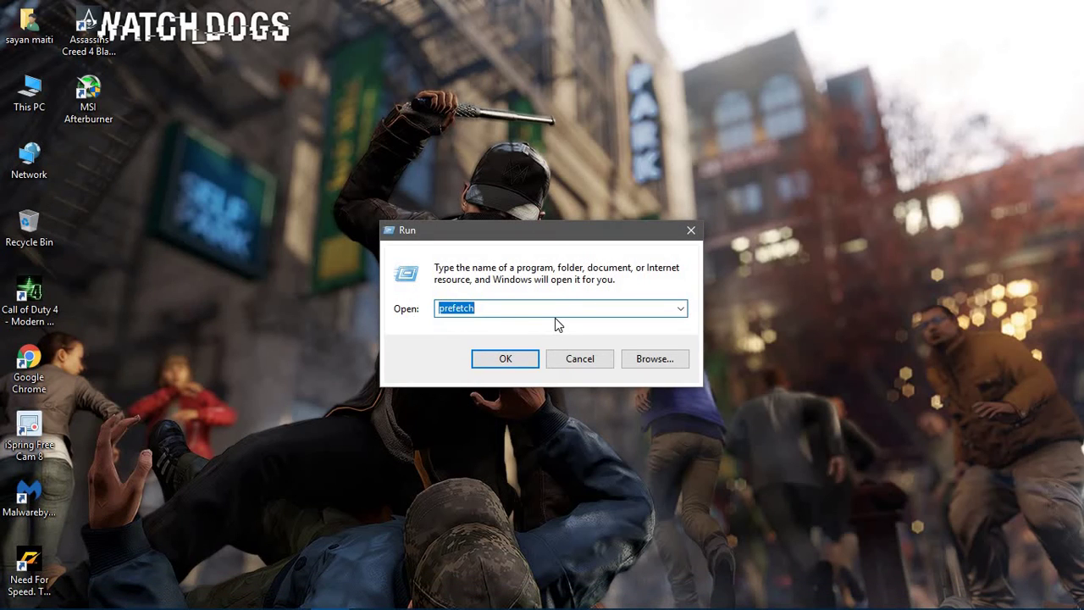
{"action": "type", "text": "%temp%"}
{"action": "key", "text": "Return"}
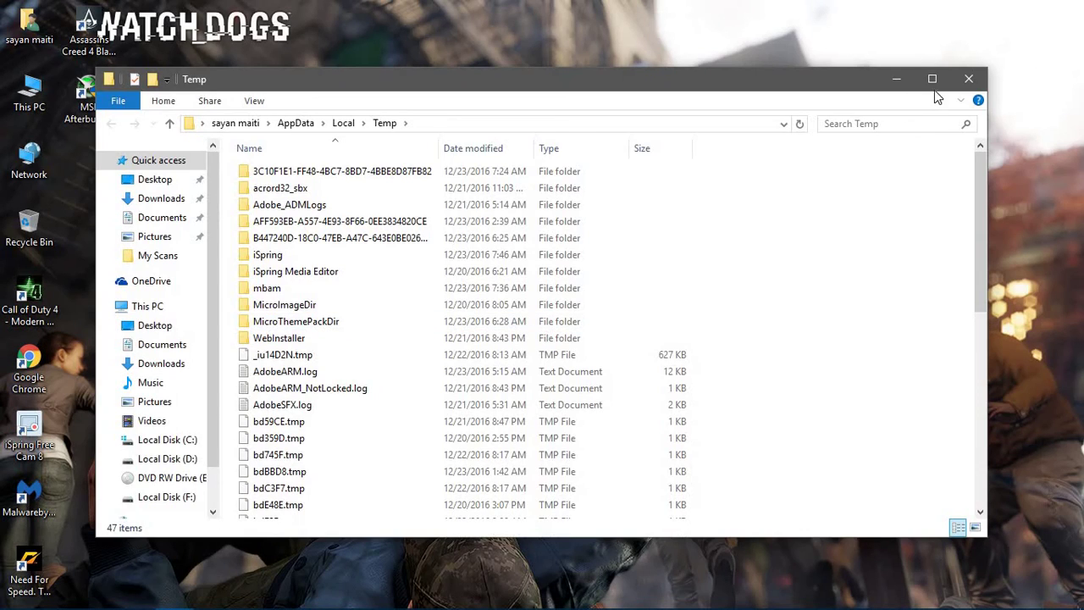
{"action": "left_click", "coordinate": [932, 80]}
{"action": "scroll", "coordinate": [573, 299], "scroll_direction": "down", "scroll_amount": 5}
{"action": "scroll", "coordinate": [567, 304], "scroll_direction": "up", "scroll_amount": 5}
Permanently delete all 47 Temp items, skipping every in-use file, and return to the desktop
{"action": "key", "text": "ctrl+a"}
{"action": "key", "text": "shift+Delete"}
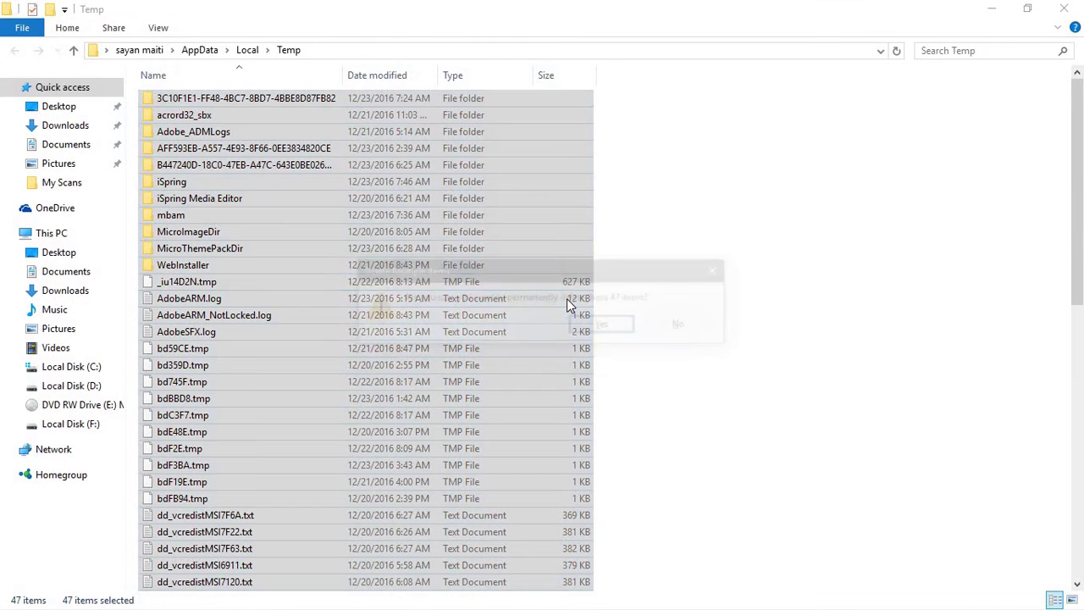
{"action": "key", "text": "Return"}
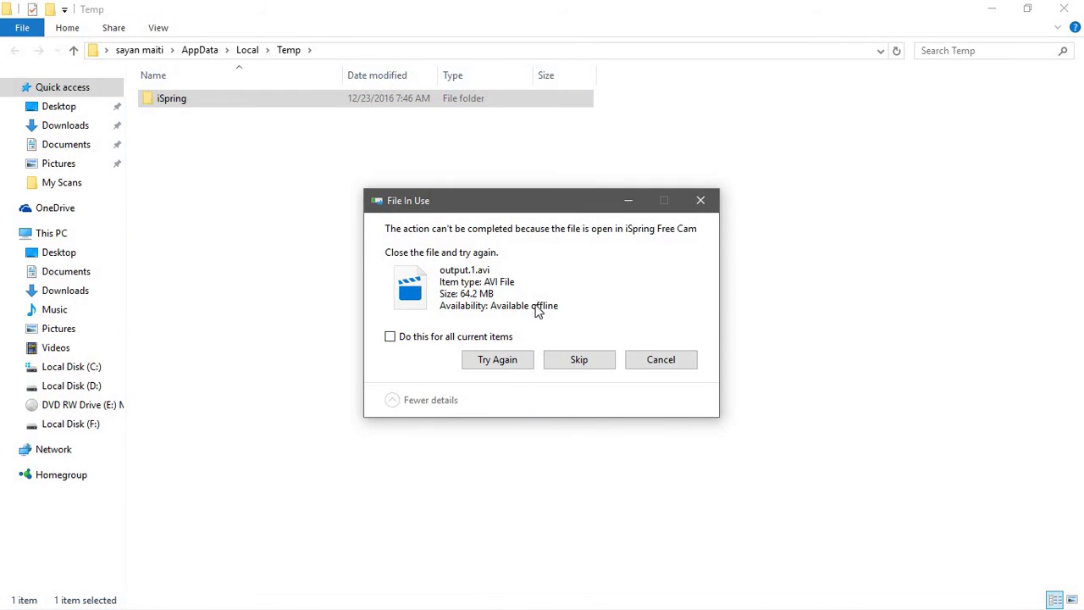
{"action": "left_click", "coordinate": [579, 360]}
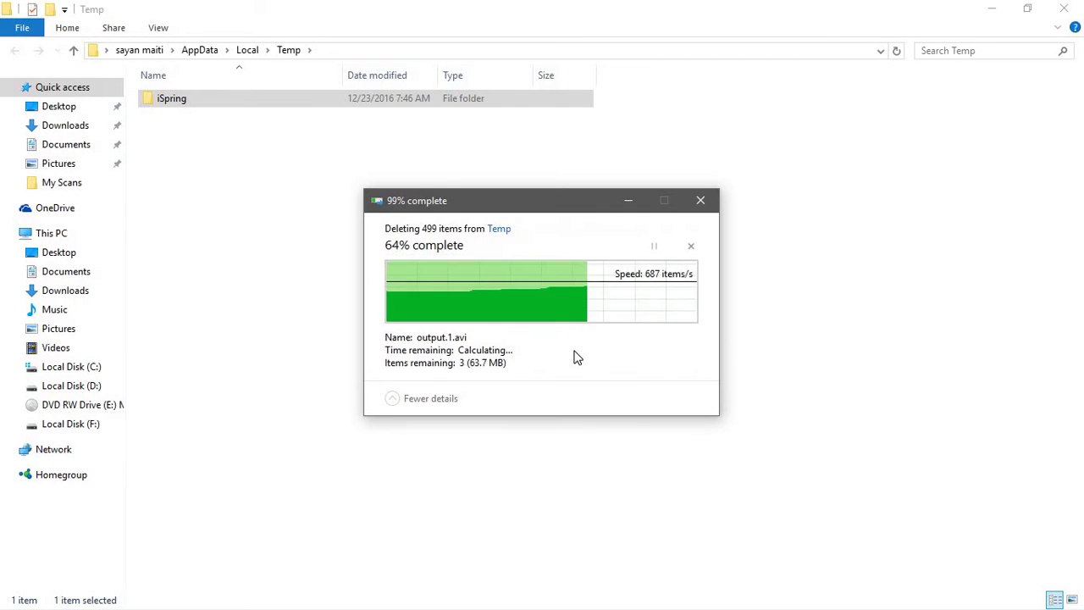
{"action": "left_click", "coordinate": [601, 364]}
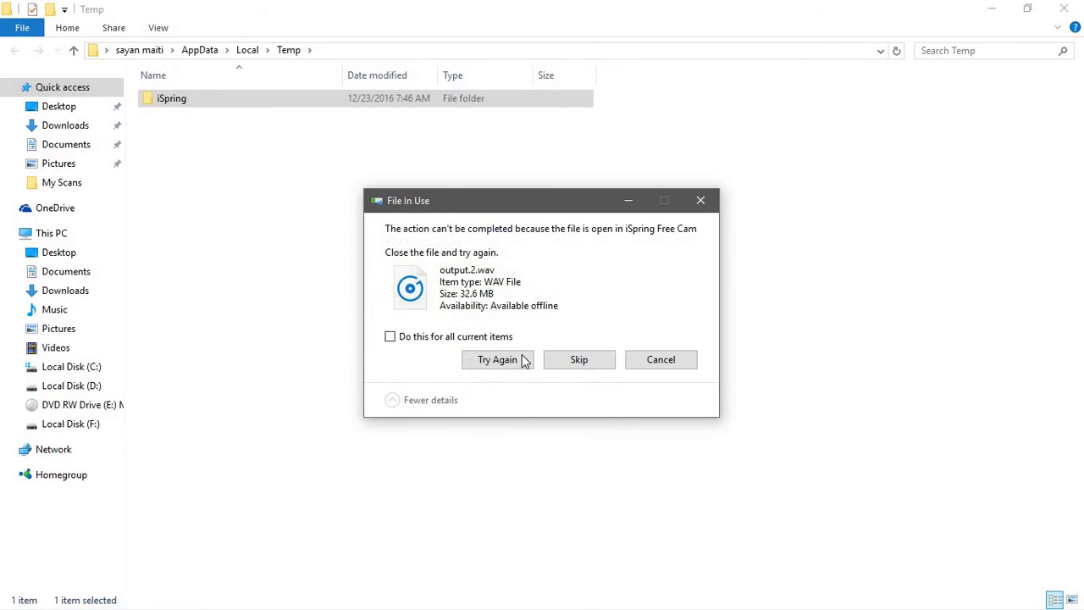
{"action": "left_click", "coordinate": [508, 336]}
{"action": "left_click", "coordinate": [582, 364]}
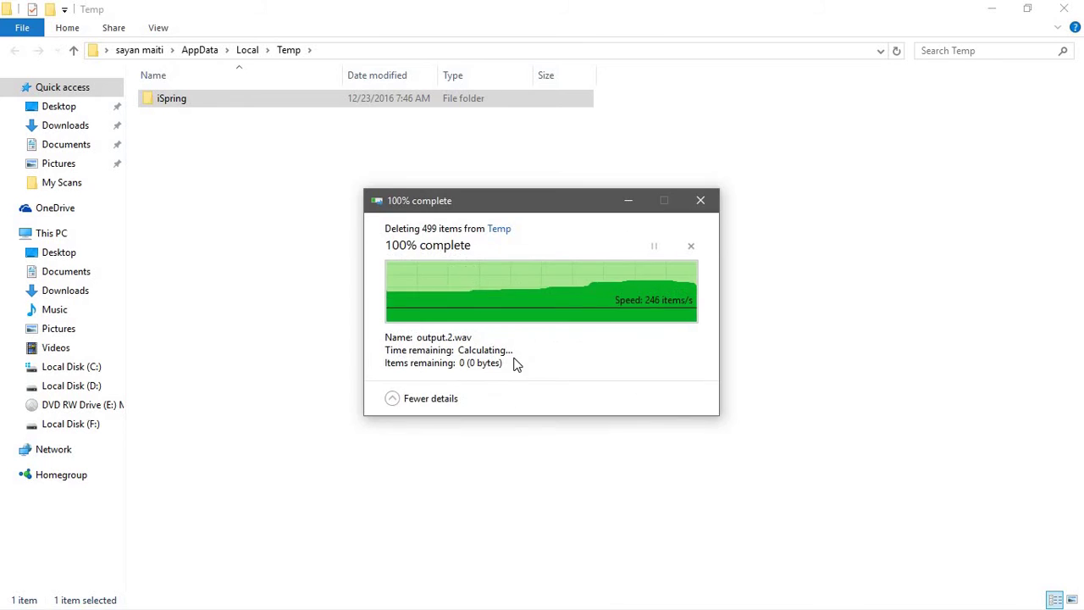
{"action": "key", "text": "super+d"}
{"action": "key", "text": "super+x"}
Open C:\Windows\Temp via Run 'temp', granting folder permission, and maximize it
{"action": "left_click", "coordinate": [66, 525]}
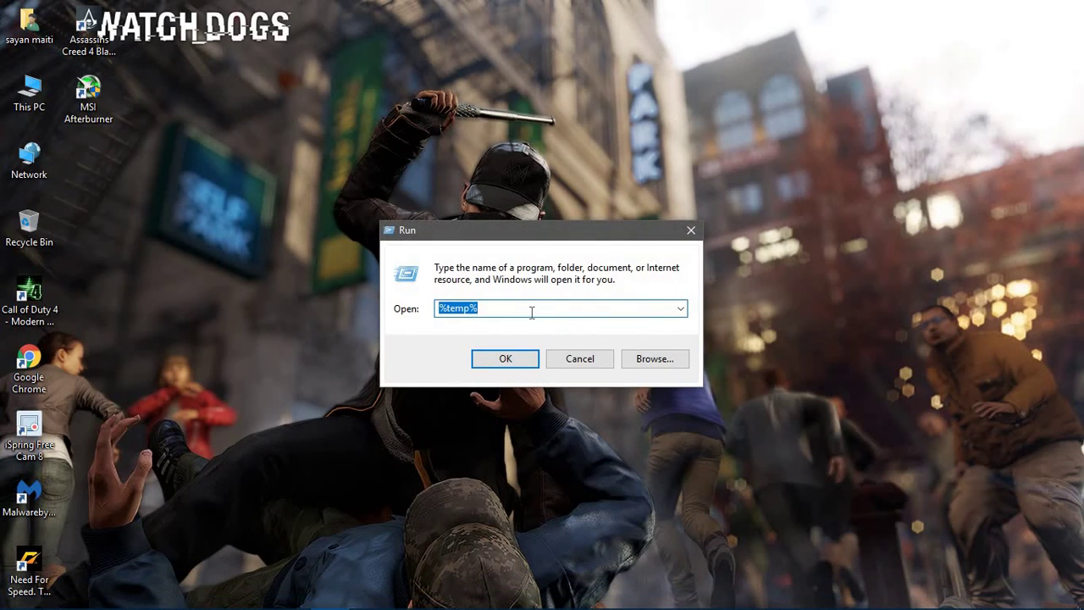
{"action": "type", "text": "temp"}
{"action": "key", "text": "Return"}
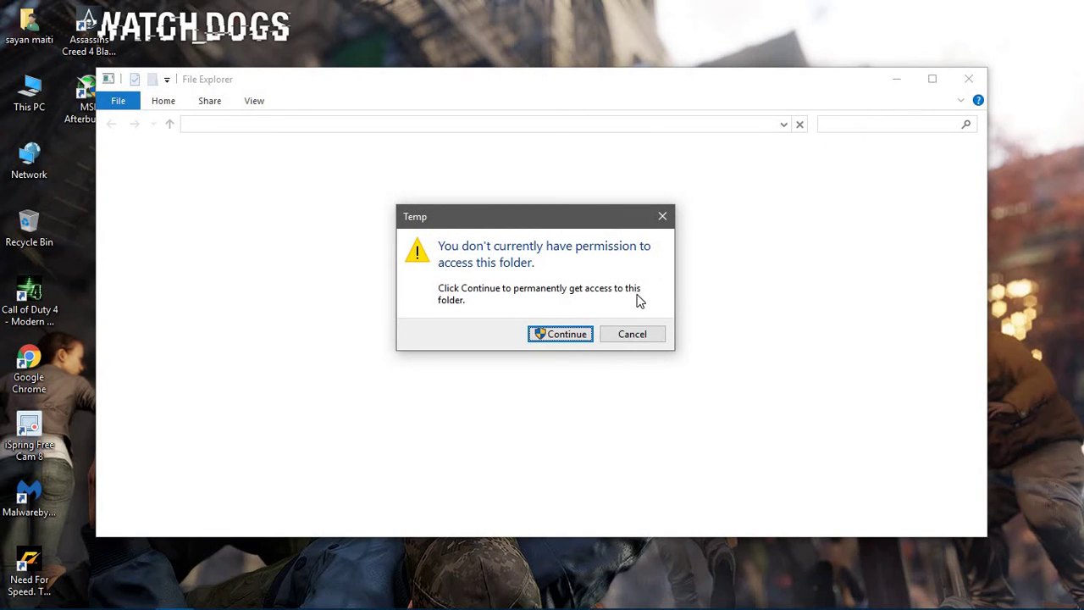
{"action": "left_click", "coordinate": [566, 334]}
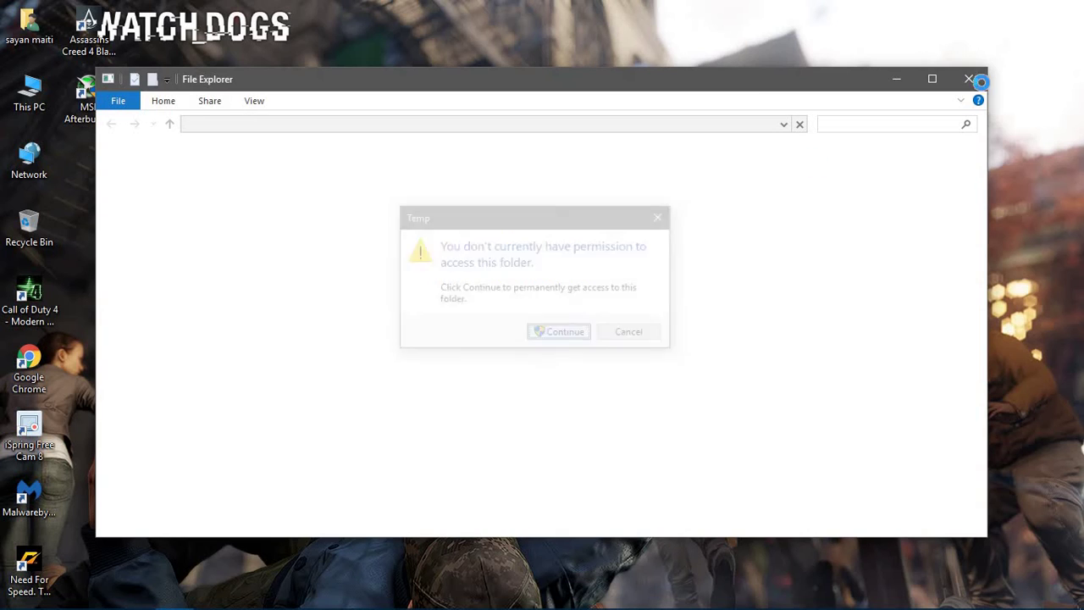
{"action": "left_click", "coordinate": [931, 78]}
Select and permanently delete the 14 items in Windows Temp
{"action": "left_click_drag", "start_coordinate": [446, 418], "coordinate": [250, 96]}
{"action": "key", "text": "shift+Delete"}
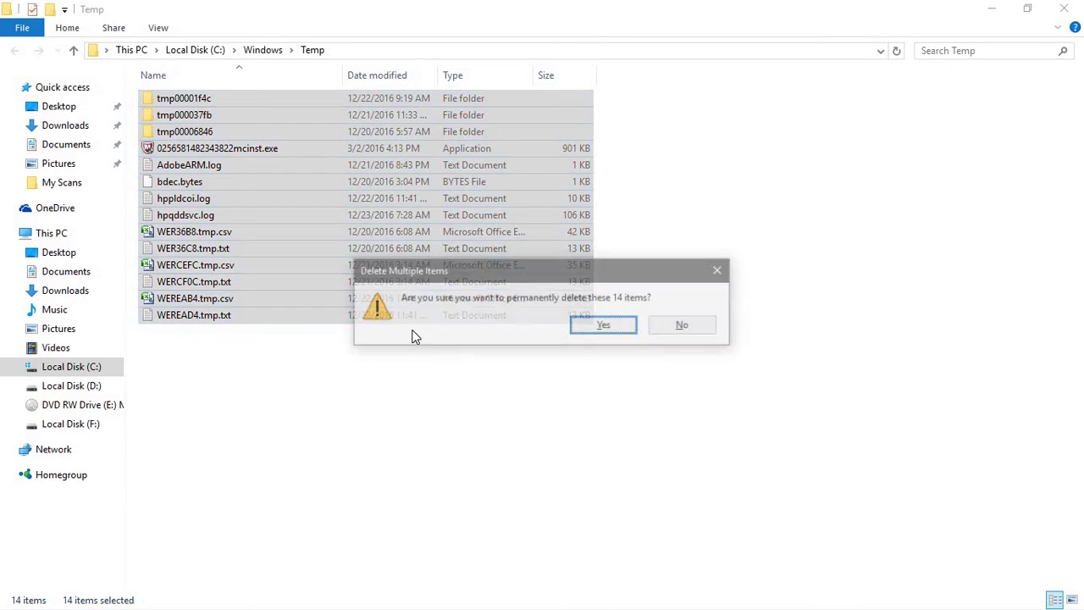
{"action": "left_click", "coordinate": [577, 332]}
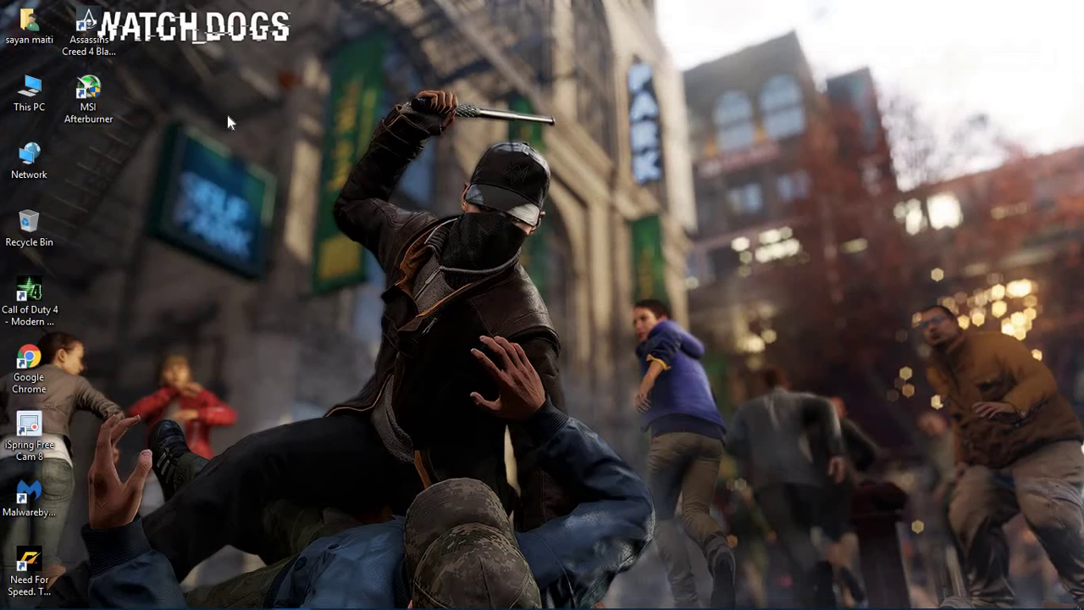
{"action": "right_click", "coordinate": [227, 115]}
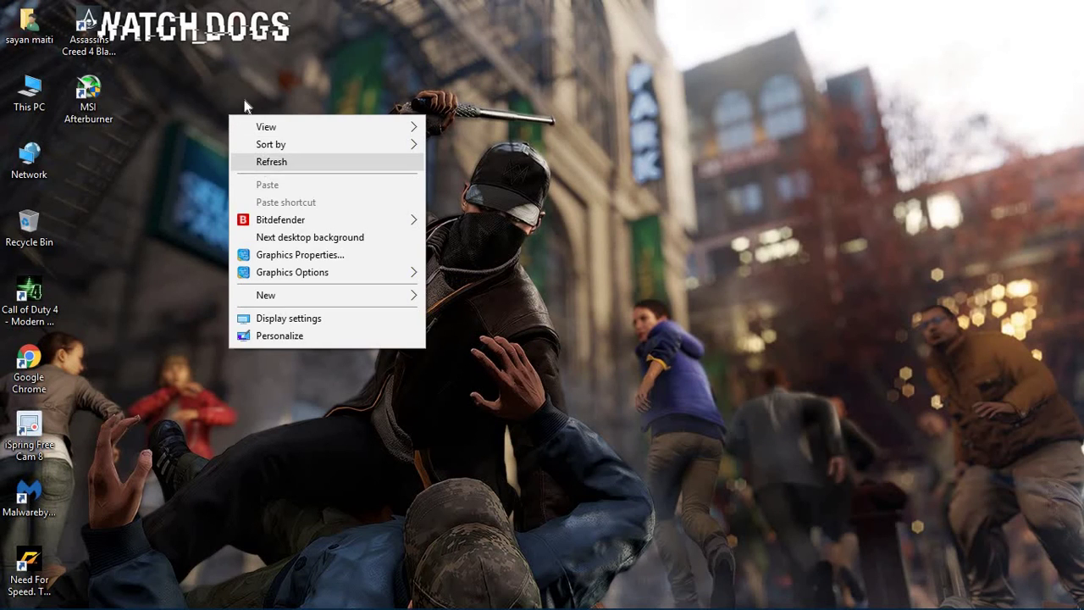
{"action": "right_click", "coordinate": [243, 66]}
{"action": "left_click", "coordinate": [323, 121]}
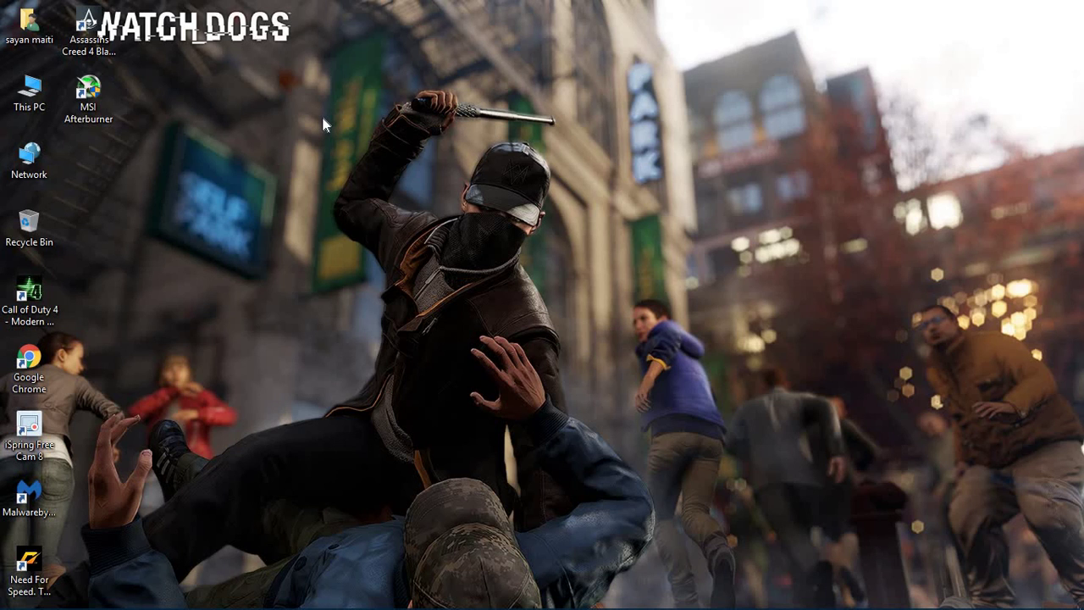
{"action": "right_click", "coordinate": [208, 2]}
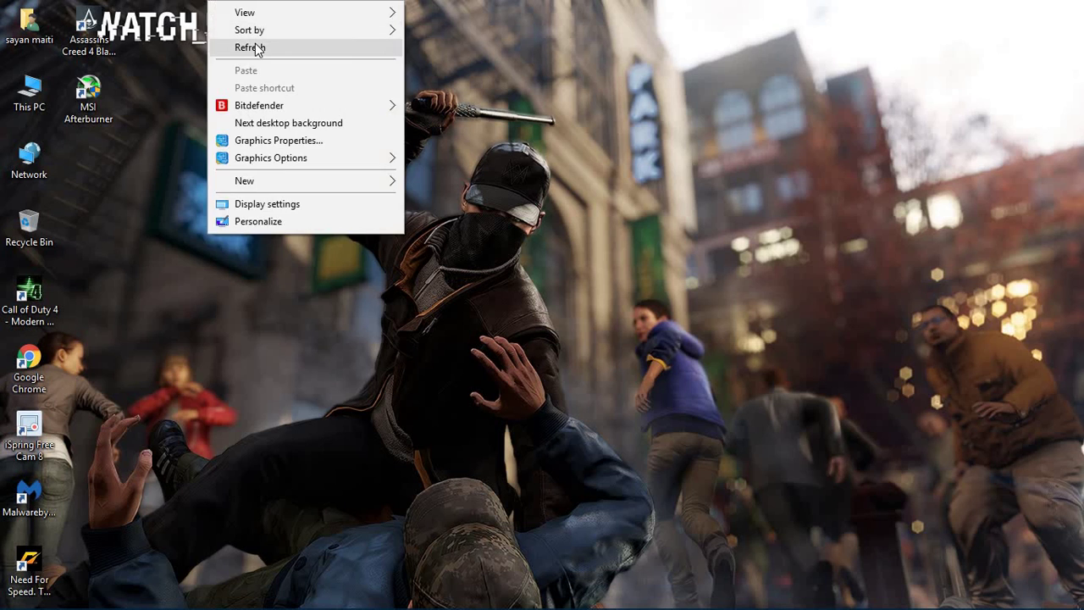
{"action": "left_click", "coordinate": [255, 44]}
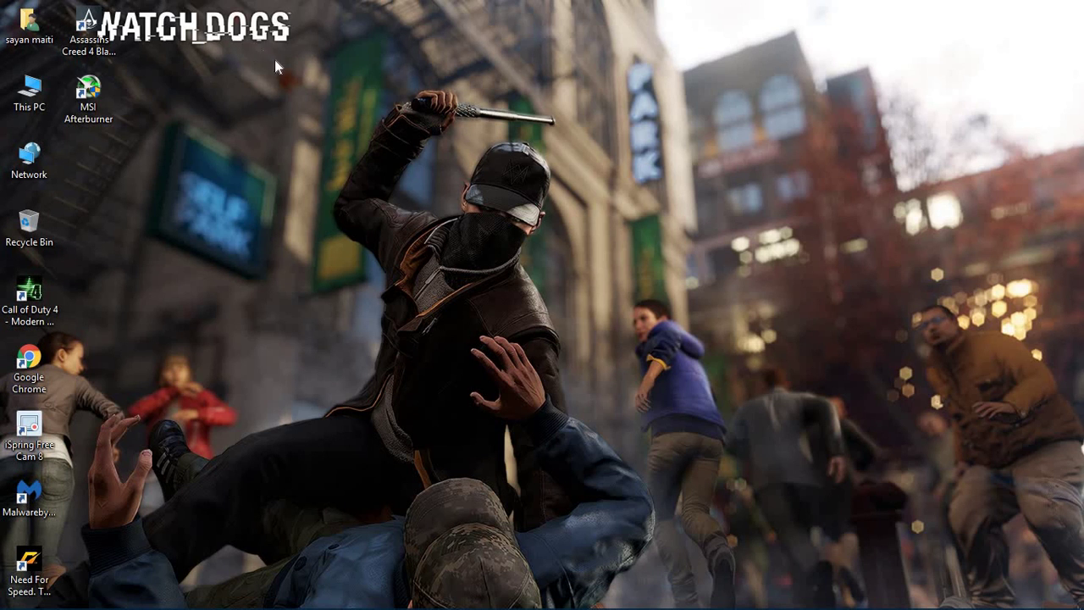
{"action": "right_click", "coordinate": [275, 59]}
{"action": "left_click", "coordinate": [295, 106]}
{"action": "right_click", "coordinate": [252, 67]}
{"action": "left_click", "coordinate": [302, 115]}
{"action": "right_click", "coordinate": [300, 85]}
{"action": "left_click", "coordinate": [365, 133]}
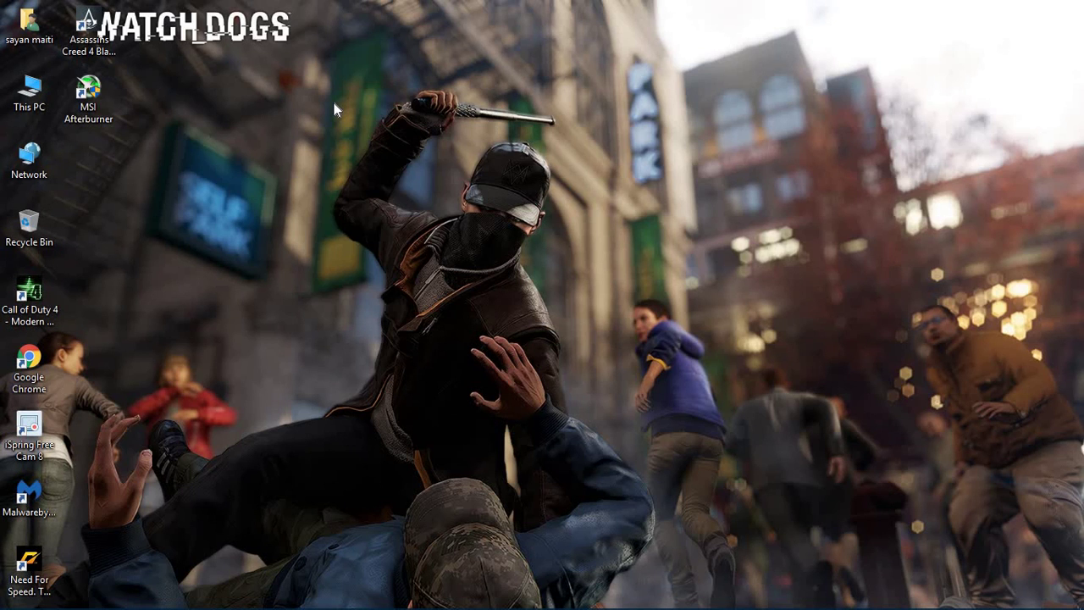